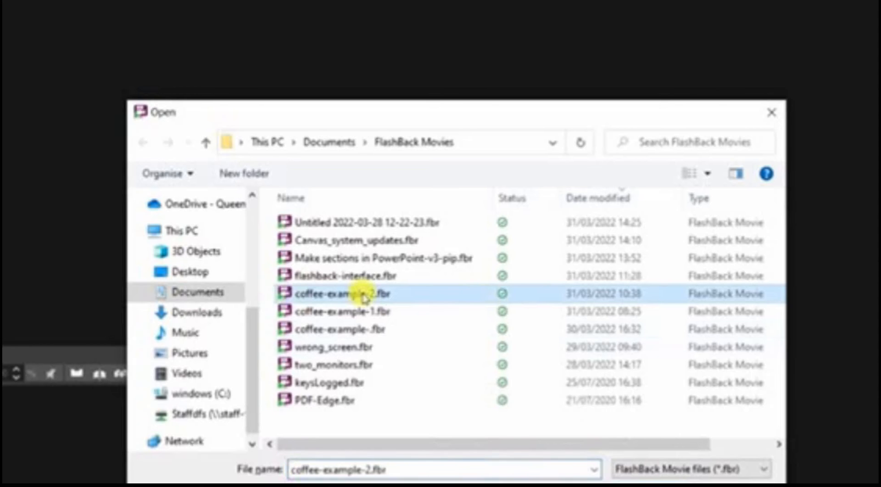
Open the movie coffee-example-2.fbr, acknowledge the sound format notice and close the floating Sound Editing toolbar
double_click(365, 298)
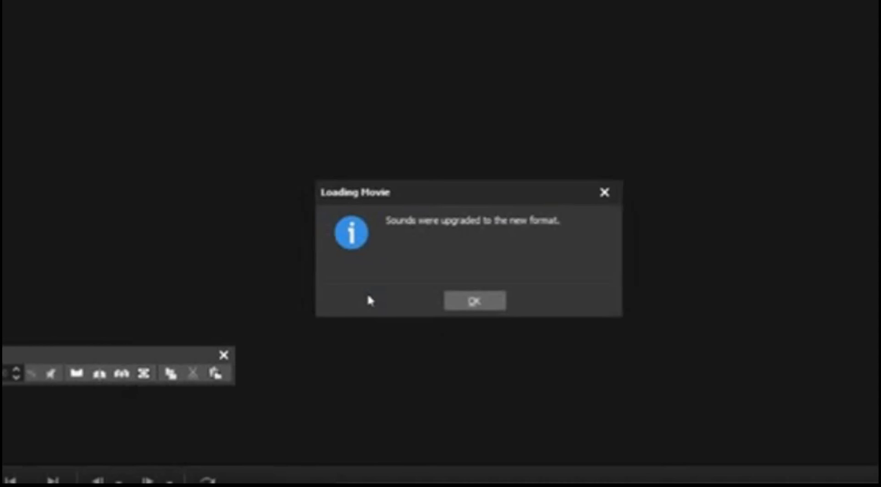
click(463, 302)
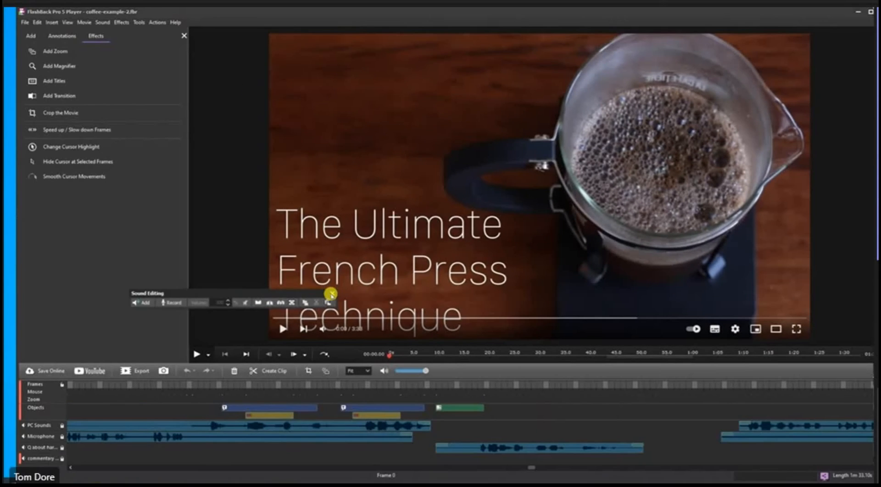
click(332, 294)
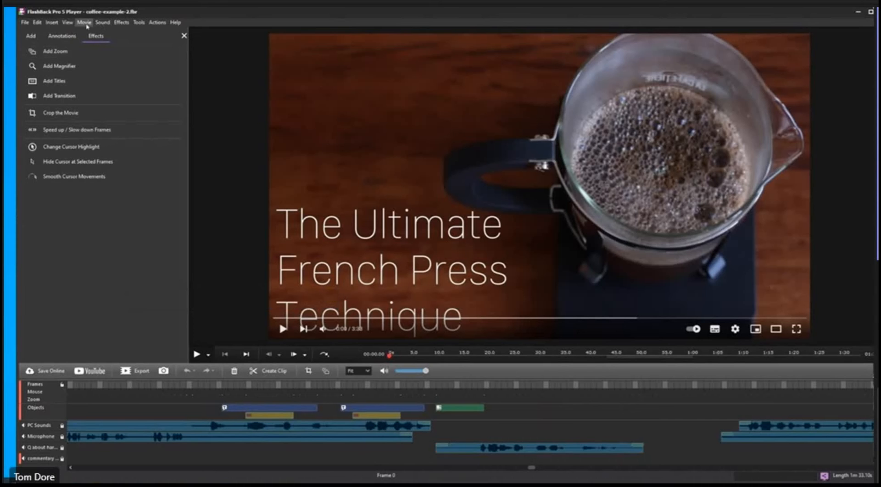
Look through the Classic Toolbar display options, including the one for the Sound toolbar
click(69, 22)
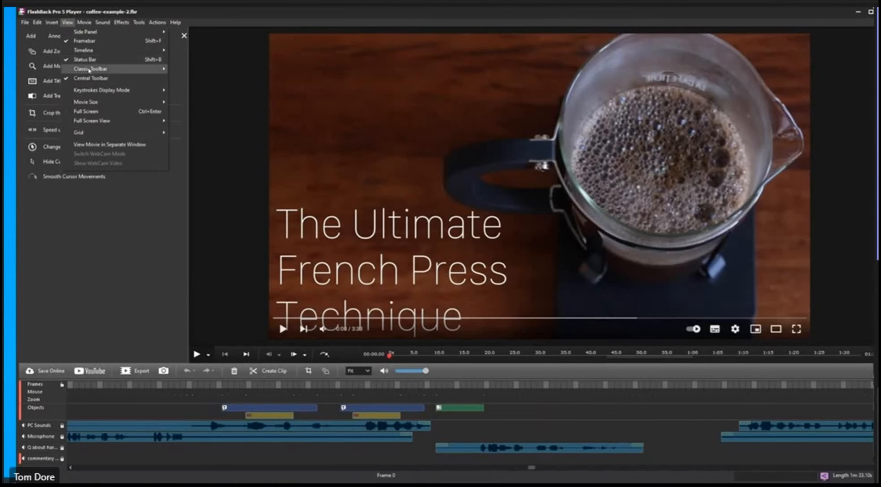
mouse_move(115, 69)
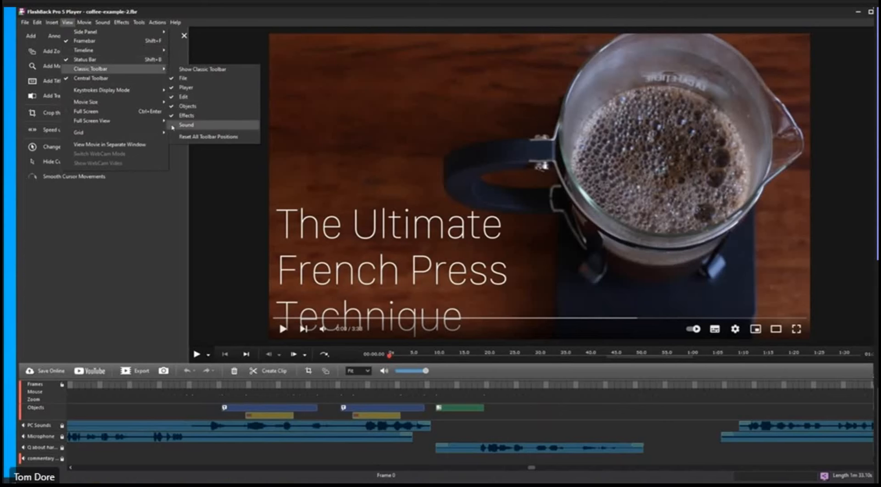
click(169, 205)
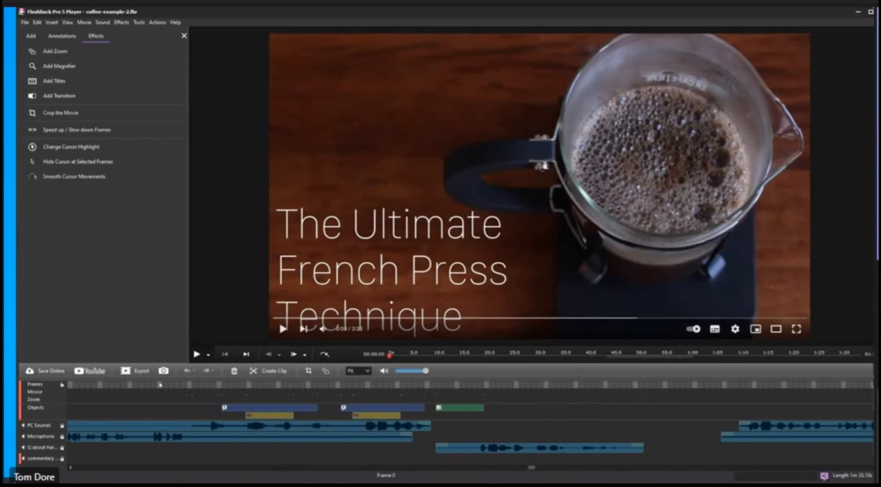
Play the movie from before the first annotation and pause while the "The French press" callout is displayed
click(159, 384)
key(space)
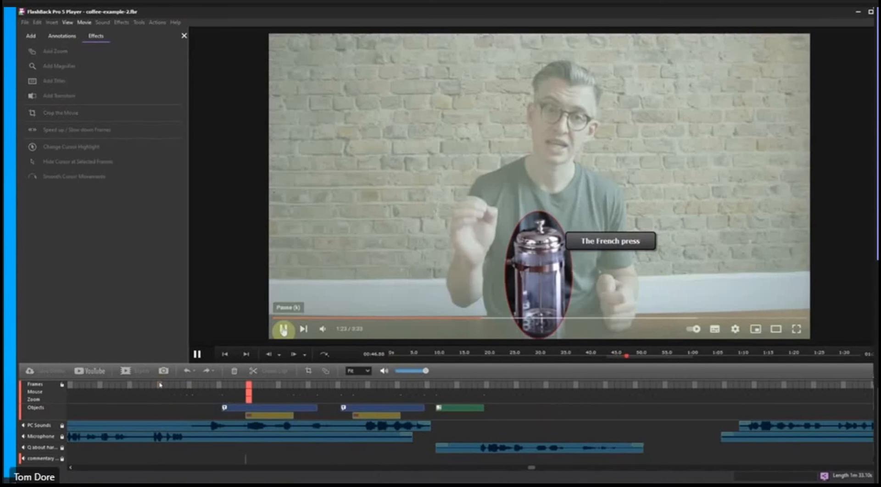
key(space)
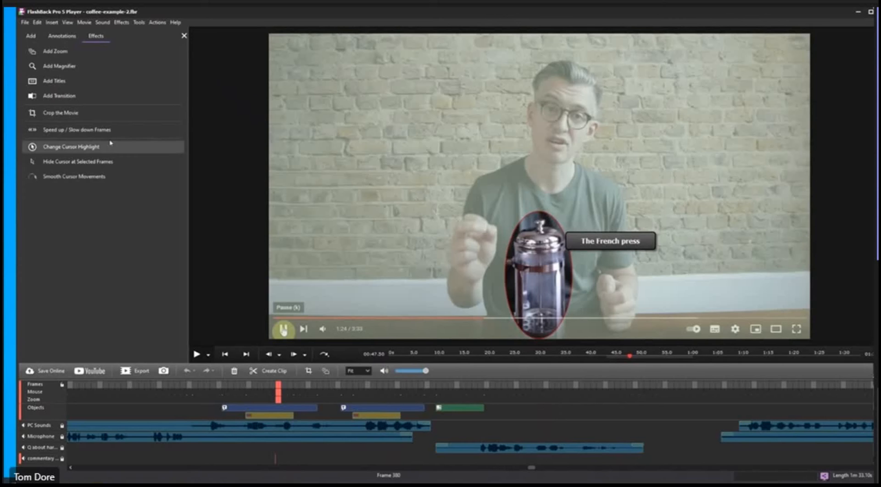
Show the annotations library, and select the "The French press" textbox and its oval highlight to examine their timeline objects
click(62, 37)
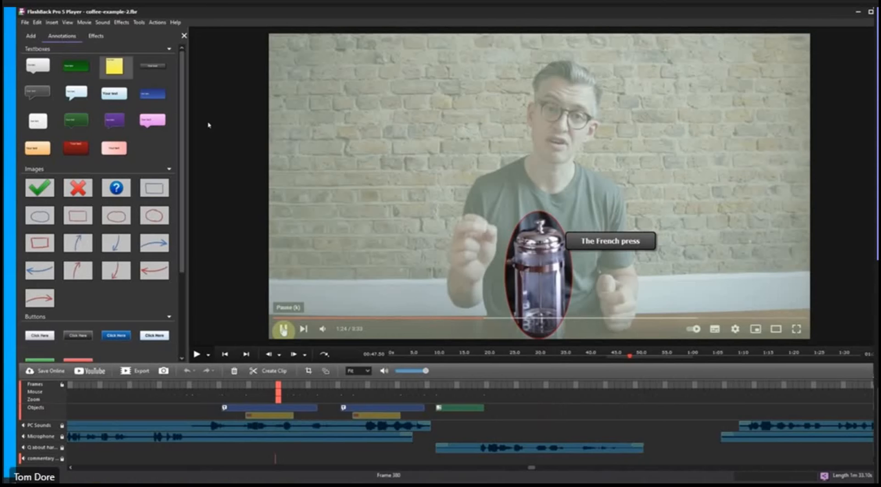
click(635, 247)
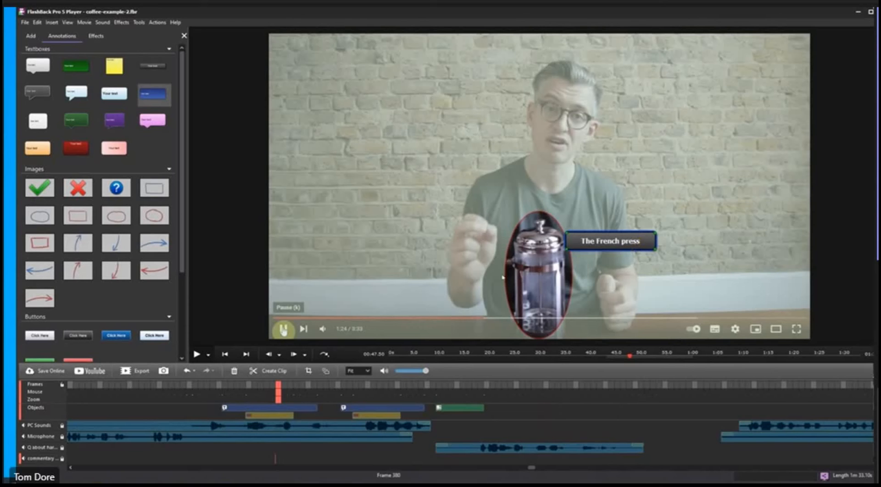
click(262, 417)
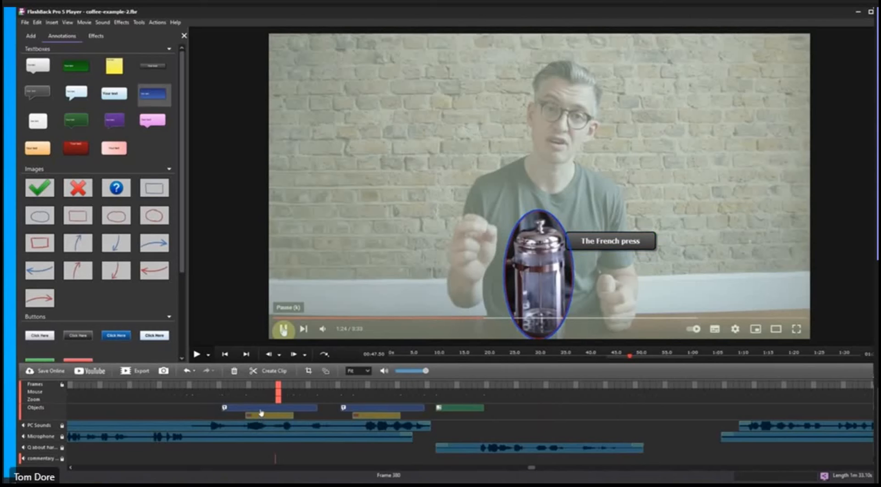
click(260, 408)
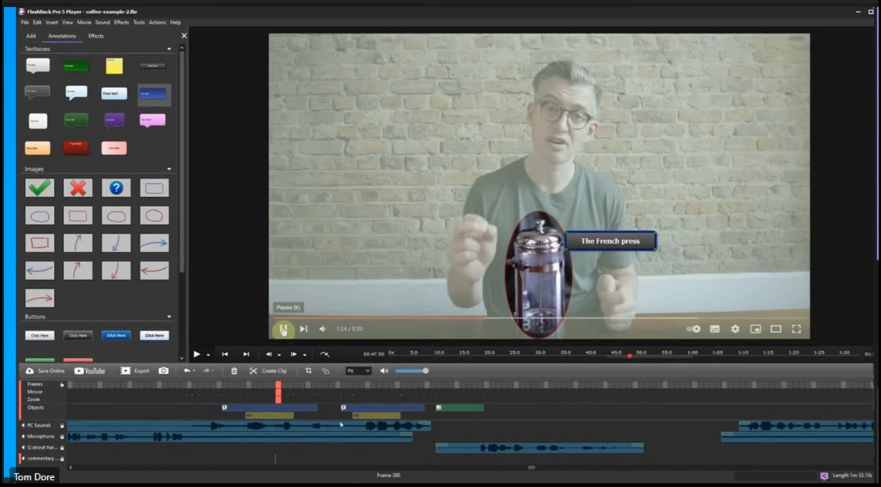
Resume playback to review the "The filter" callout and its highlight, pausing near the end of that callout
key(space)
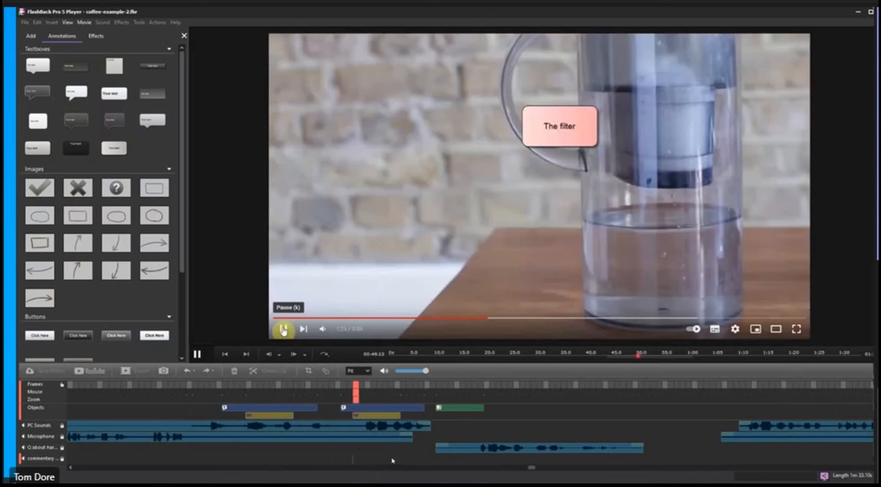
key(space)
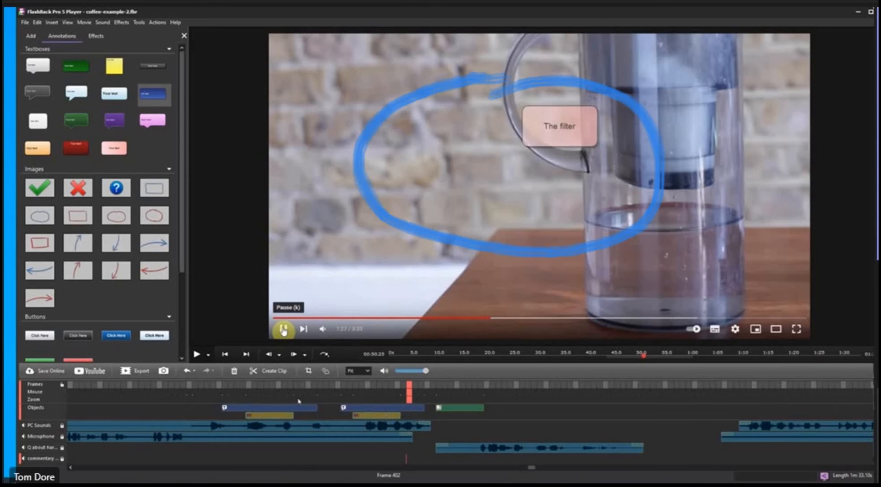
key(space)
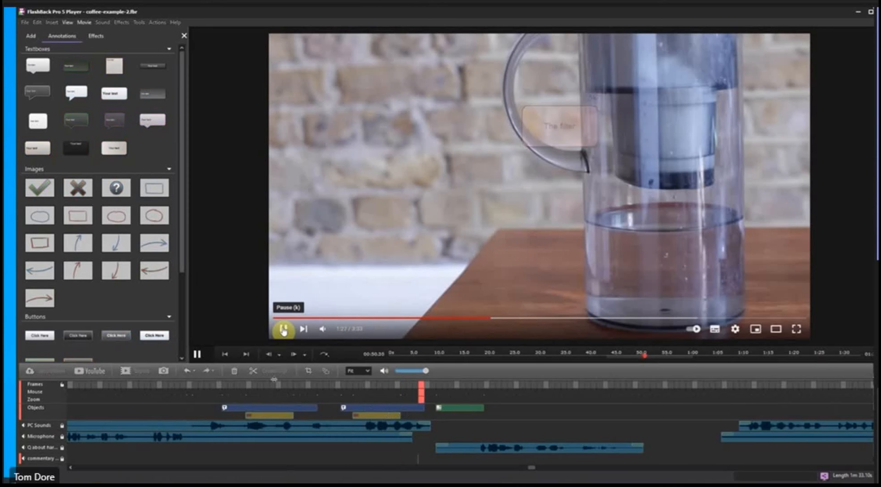
key(space)
Replay the French press and filter callouts from earlier points on the timeline to review how they fade in and out
click(243, 402)
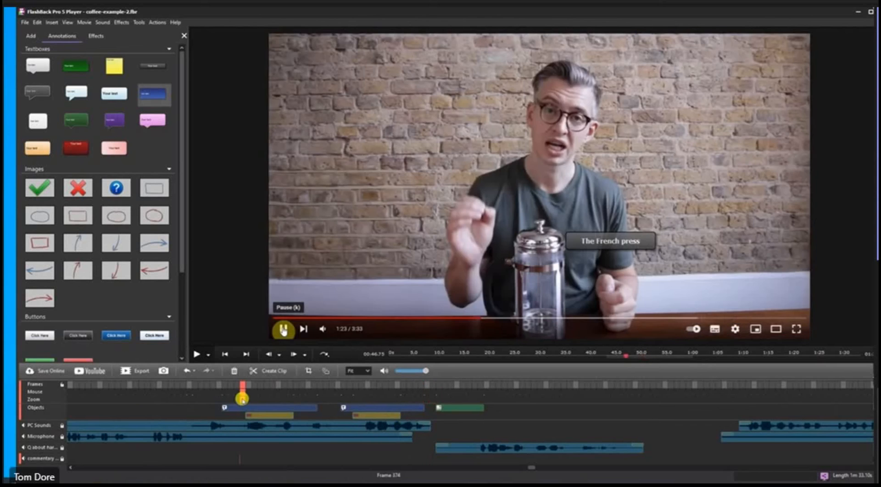
key(space)
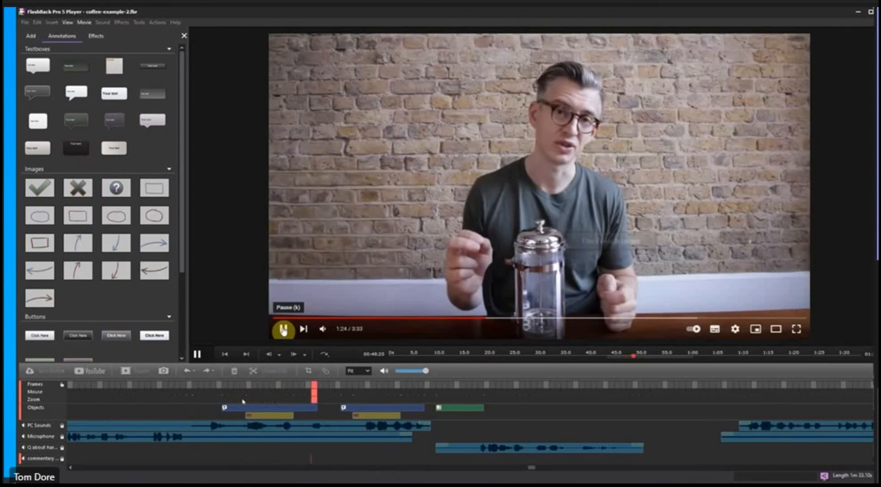
key(space)
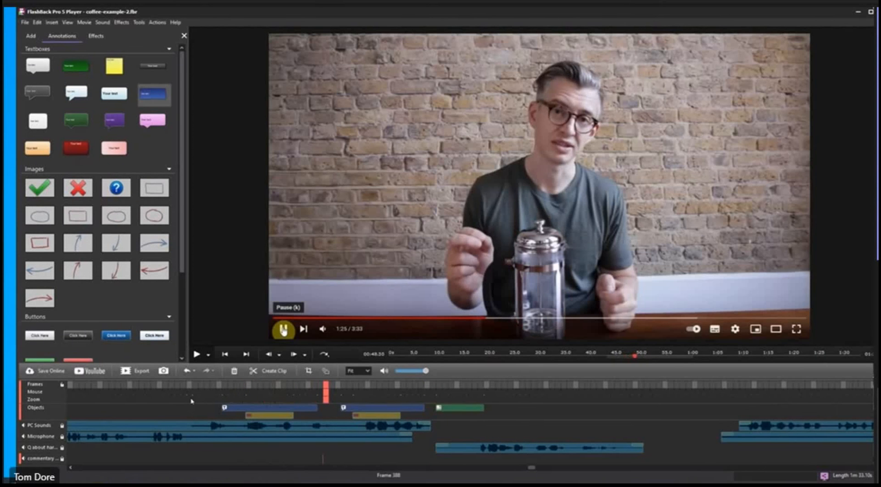
key(space)
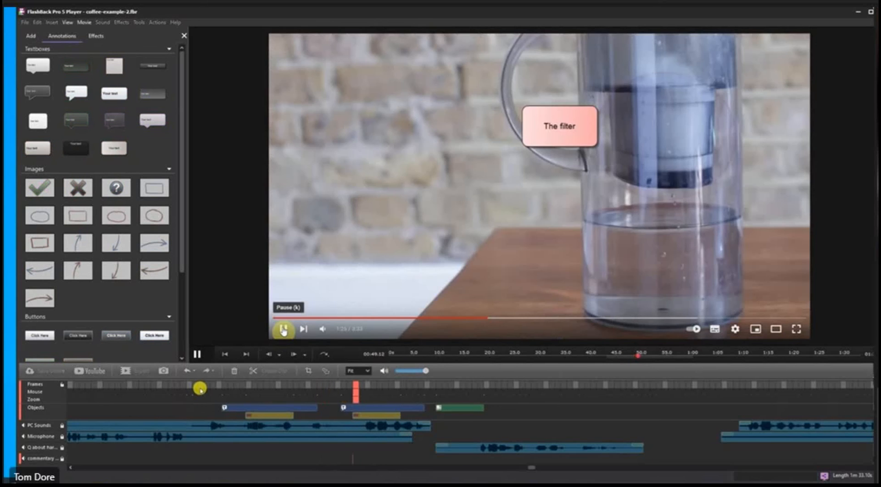
click(200, 389)
key(space)
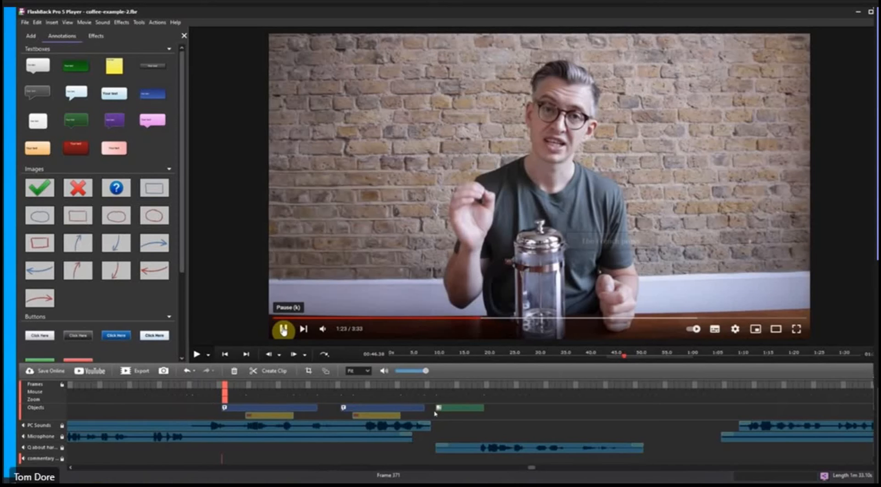
Add the blue hand-drawn rectangle image over the brick wall beside the presenter at frame 370 and set its display duration to 5 seconds
click(219, 389)
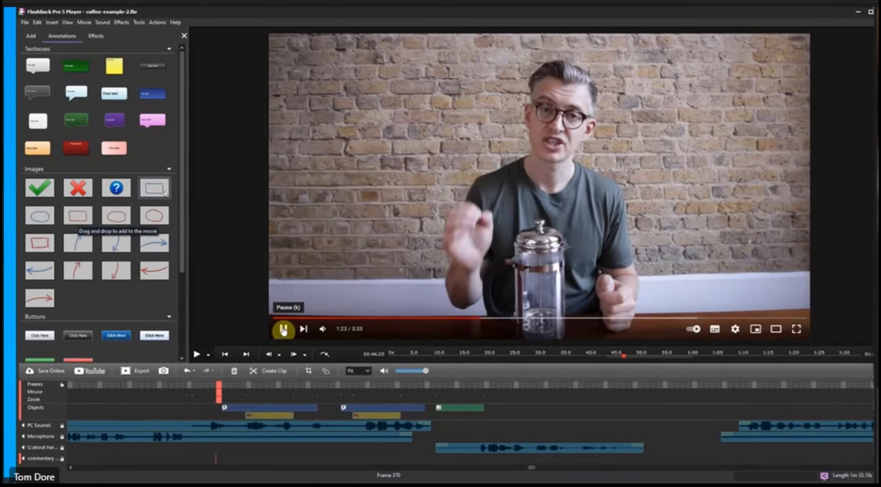
mouse_move(165, 193)
mouse_down()
mouse_move(527, 158)
mouse_move(364, 133)
mouse_up()
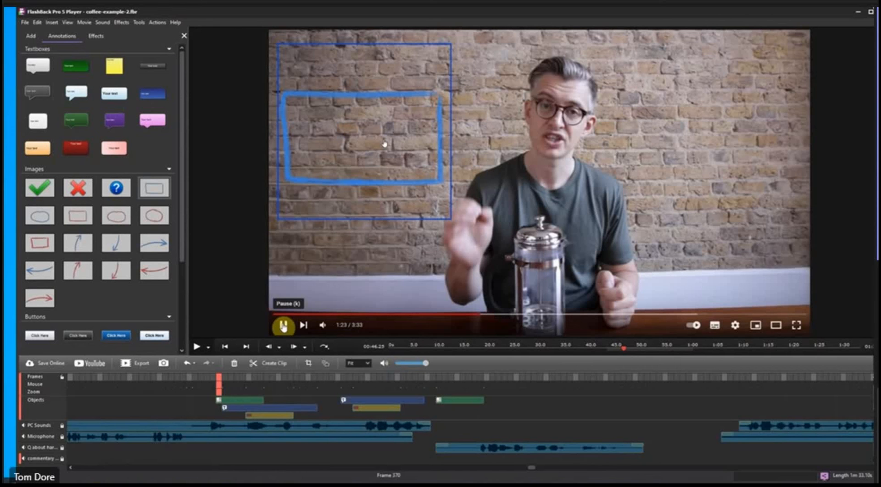
double_click(384, 140)
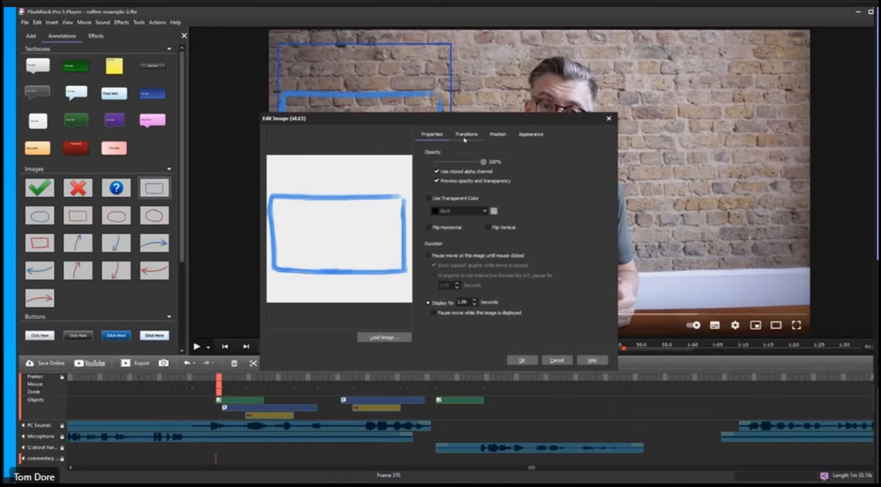
click(465, 303)
drag(465, 302, 451, 304)
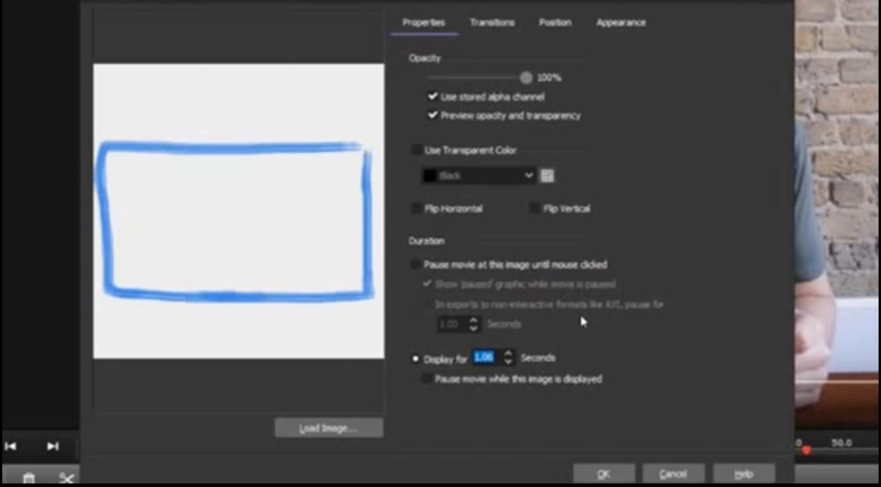
click(511, 282)
text(5)
Set both the fade in and fade out durations of the blue rectangle image to 1 second and apply the changes
click(496, 29)
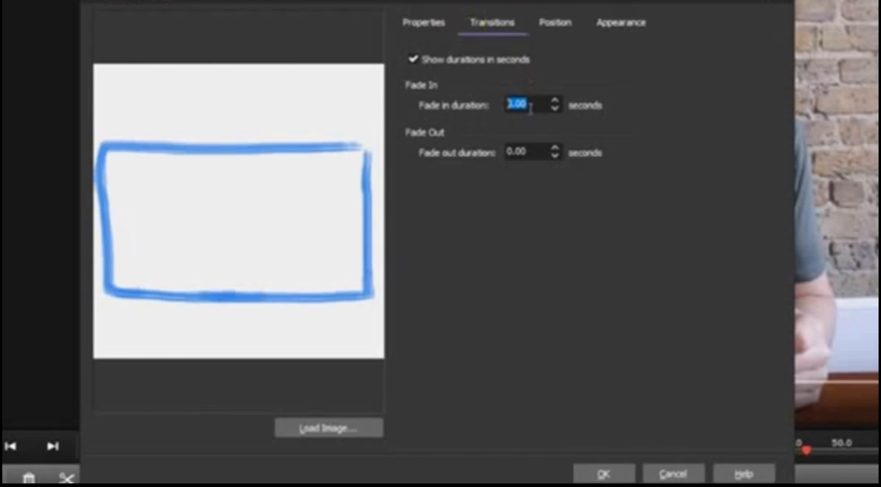
key(BackSpace)
text(5)
key(Tab)
text(1)
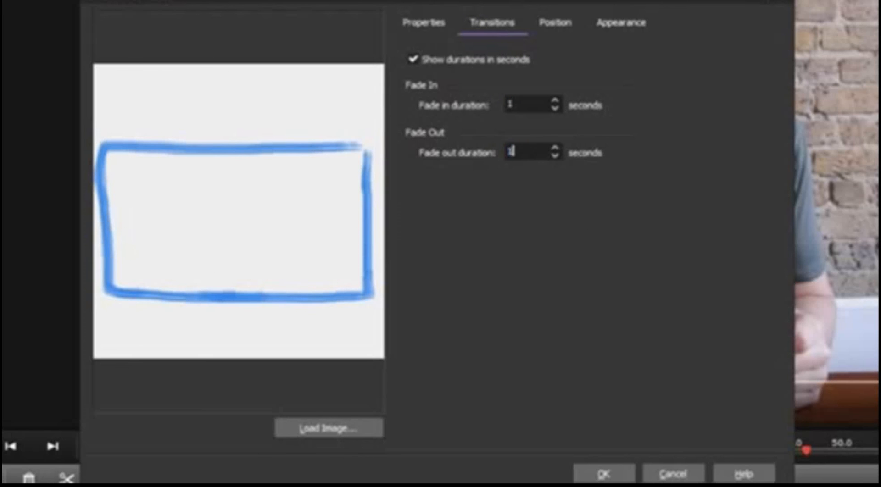
click(620, 478)
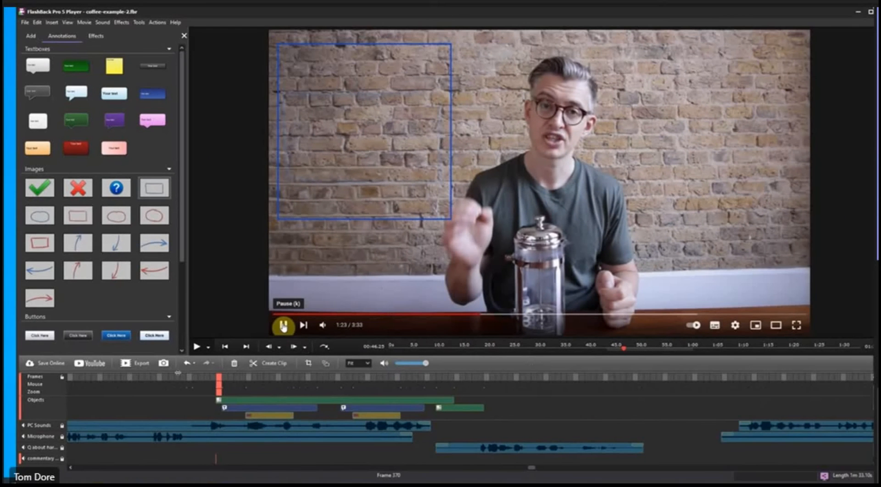
Play the movie from before the blue rectangle to preview its fades, and go back to frame 396 within its duration
click(177, 378)
key(space)
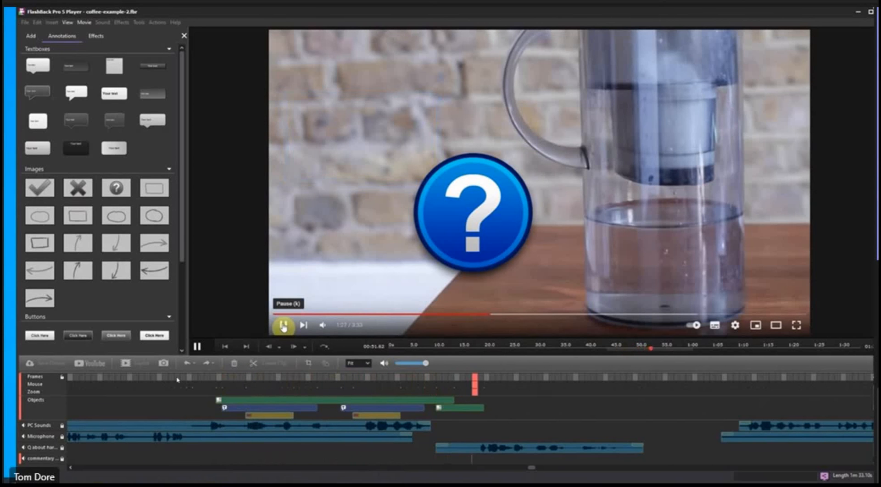
key(space)
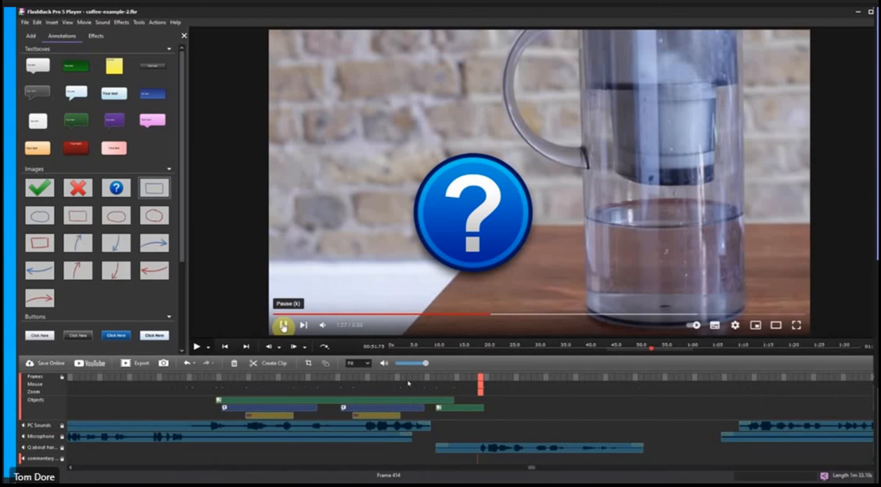
click(374, 379)
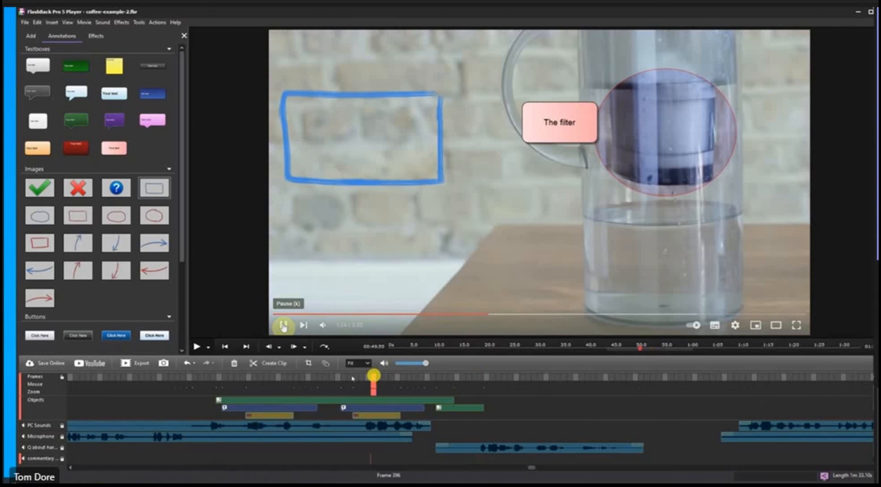
Delete the blue rectangle image from the movie's objects track and confirm the deletion
right_click(270, 405)
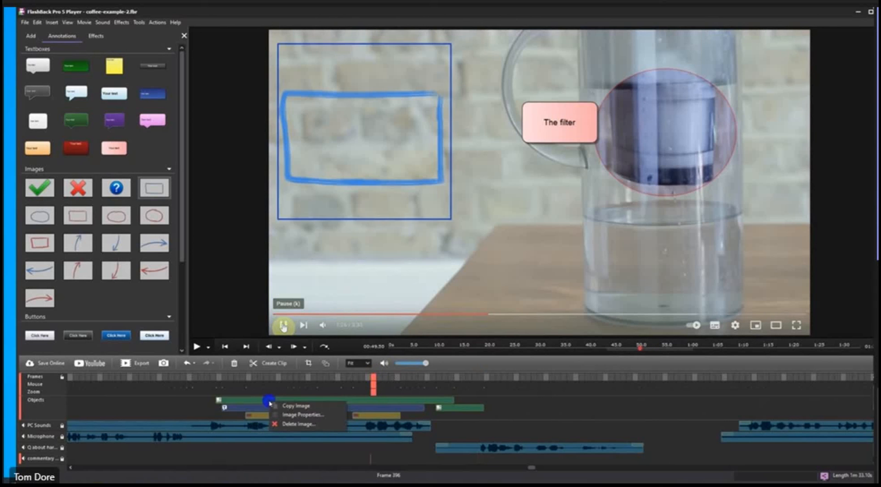
click(292, 423)
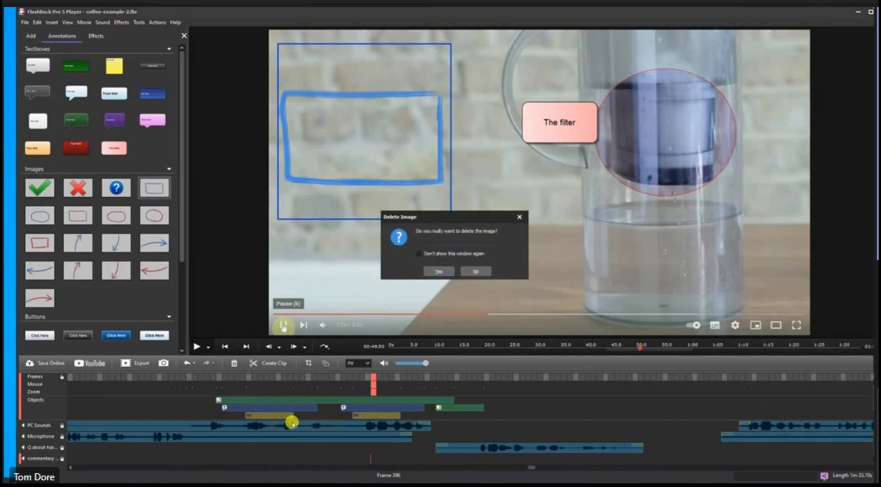
click(436, 271)
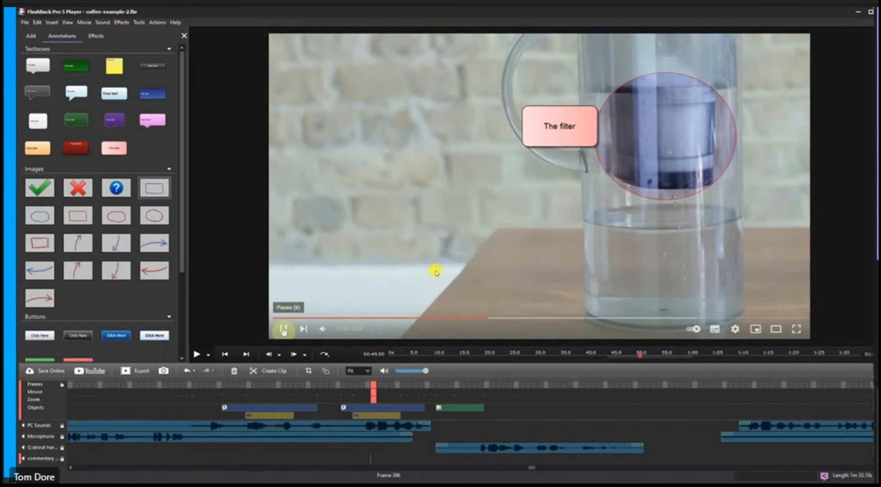
Play the movie from frame 380 through the French press, filter and question mark annotations, and pause it at frame 444
click(278, 387)
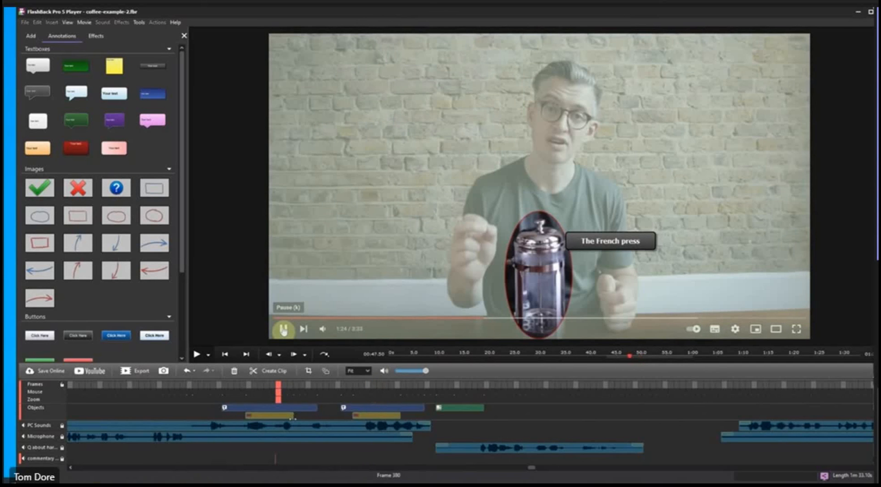
key(space)
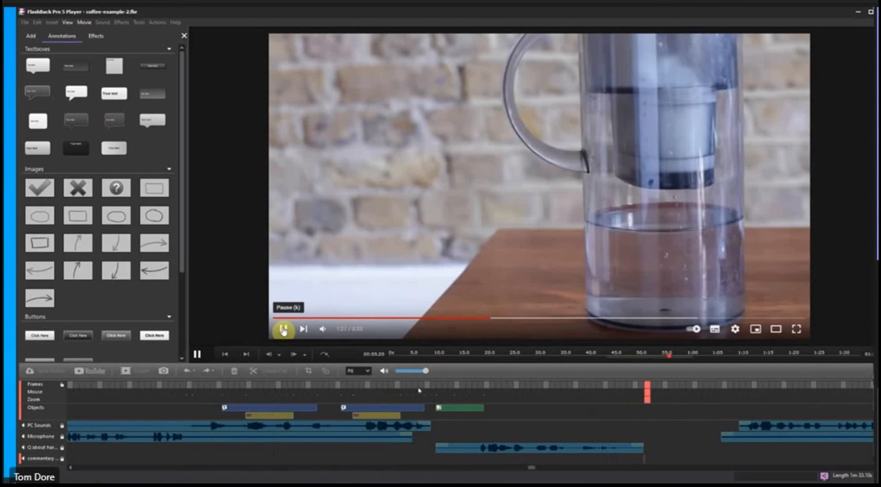
key(space)
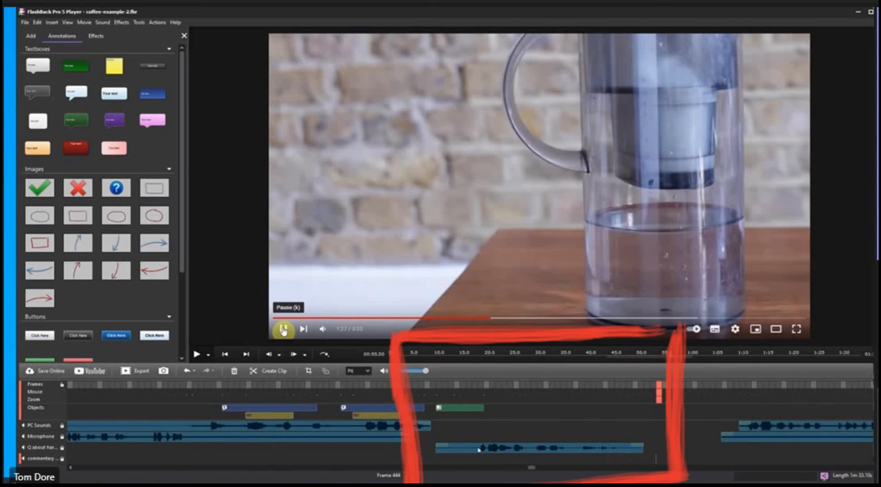
Identify the question mark image on the objects track and replay the movie from just before it to check its display time
click(459, 409)
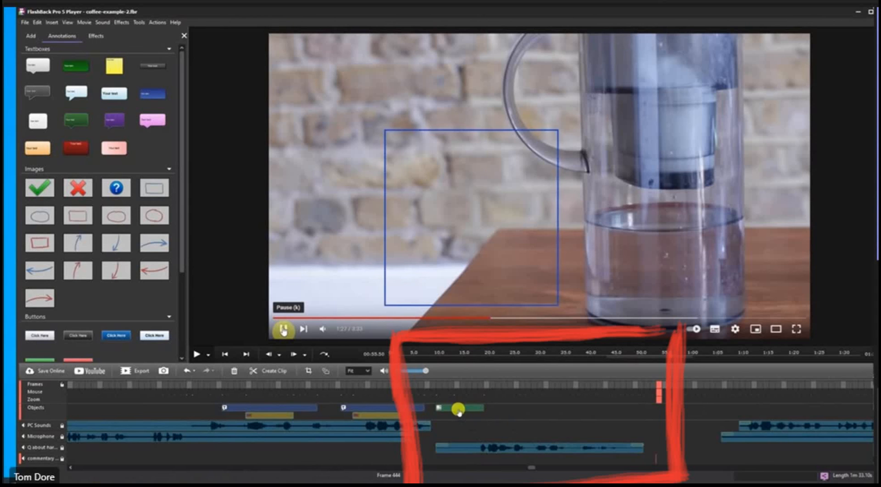
click(432, 405)
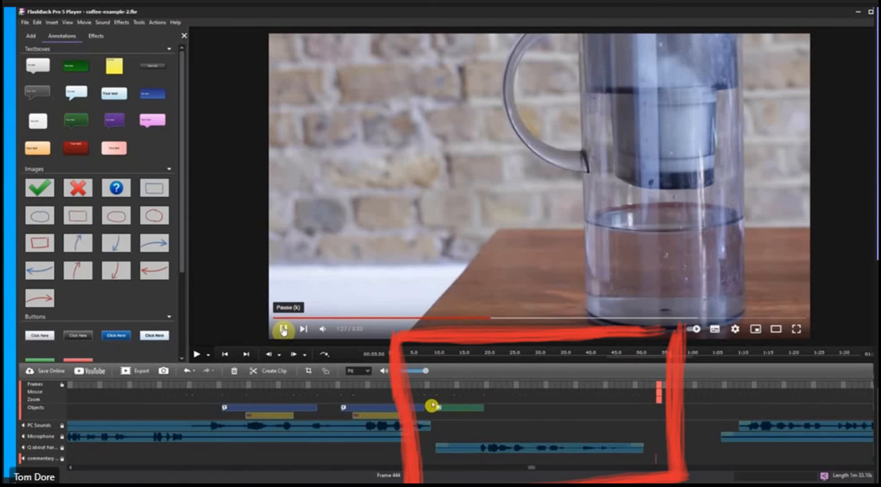
click(433, 386)
key(space)
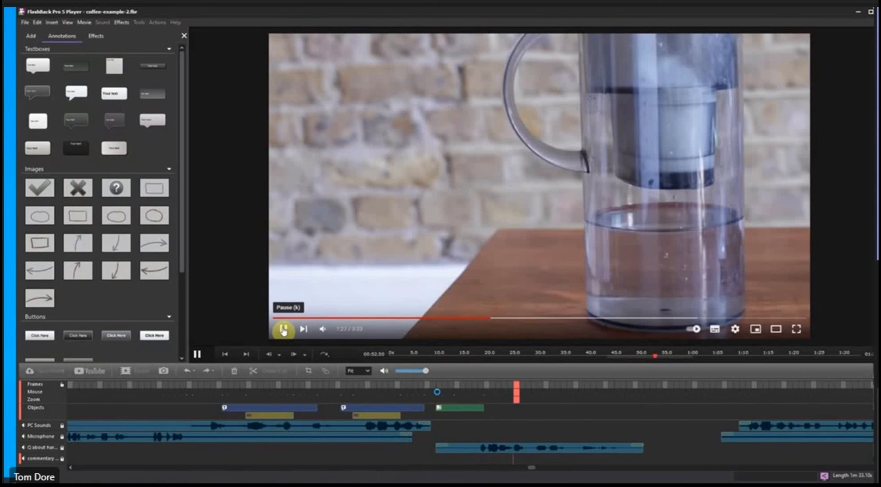
key(space)
Inspect the display duration in the question mark image's properties and close them without applying changes
double_click(453, 408)
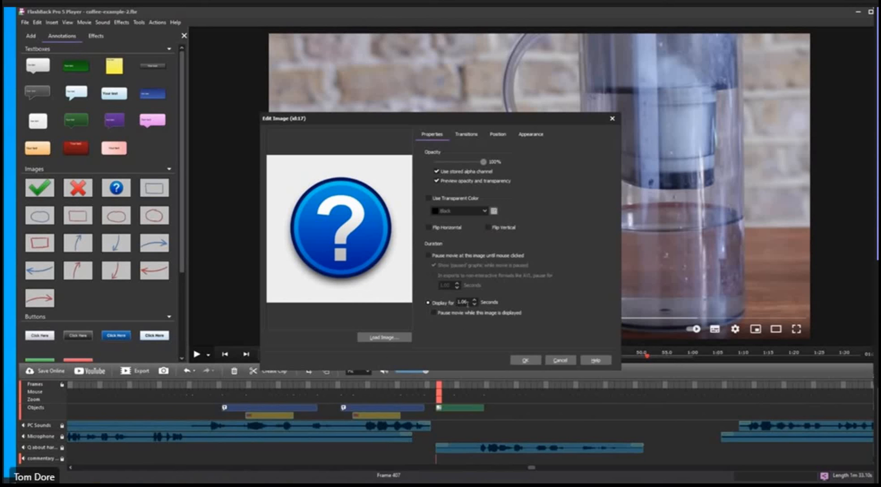
double_click(464, 303)
click(551, 360)
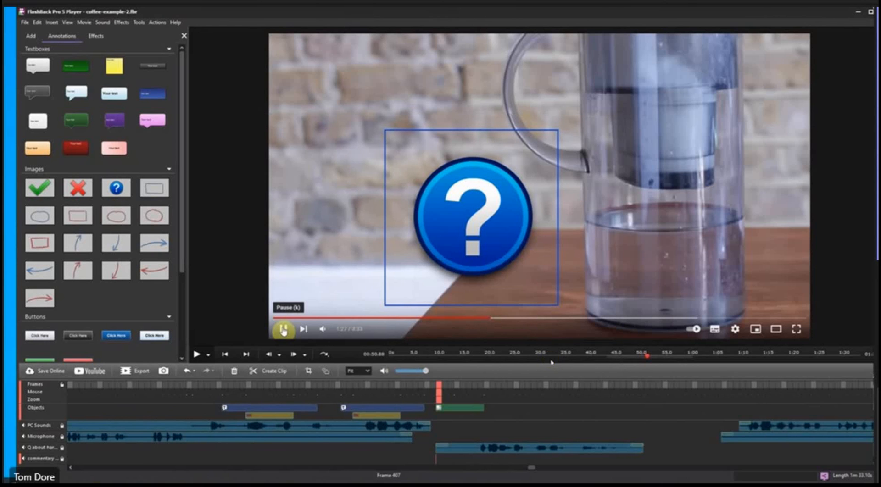